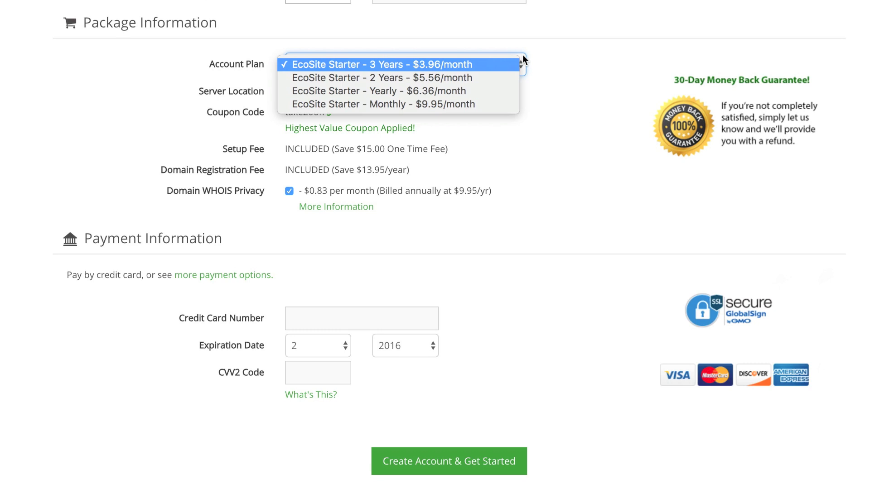
Keep the EcoSite Starter 3 Years plan at $3.96/month selected
left_click(469, 61)
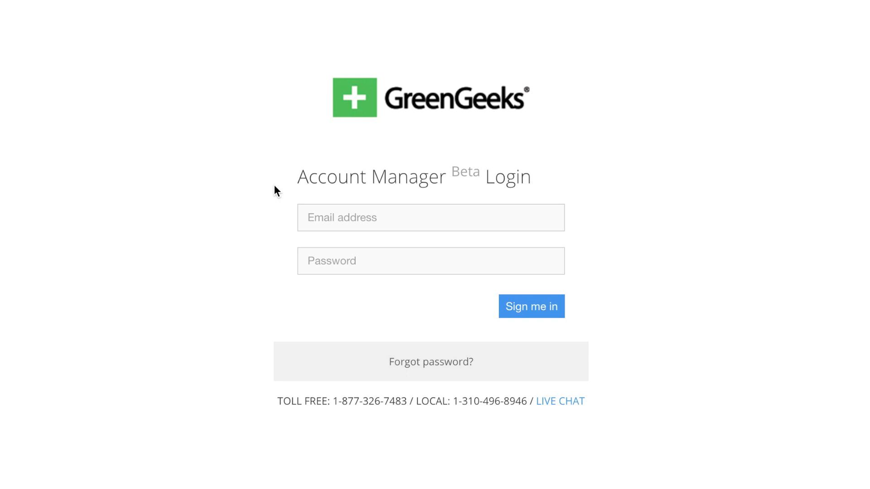
Sign in to the GreenGeeks Account Manager with the account e-mail and password
left_click(341, 218)
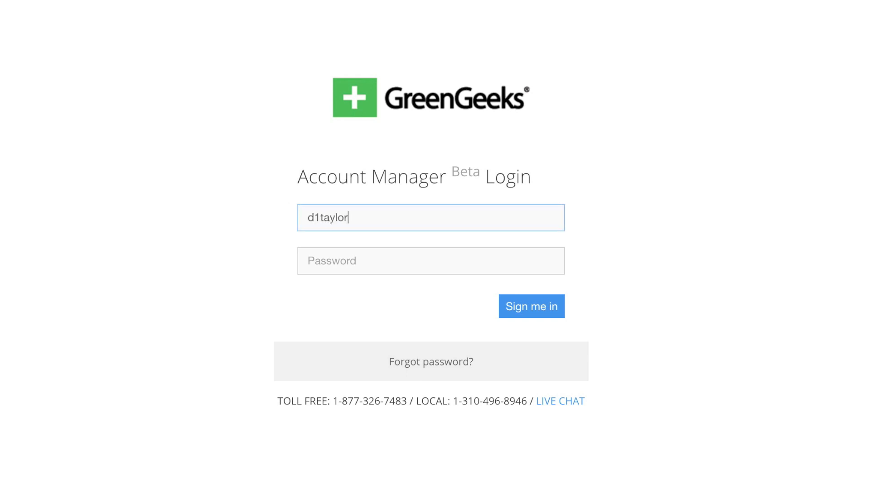
key("Tab")
type("••••••••••")
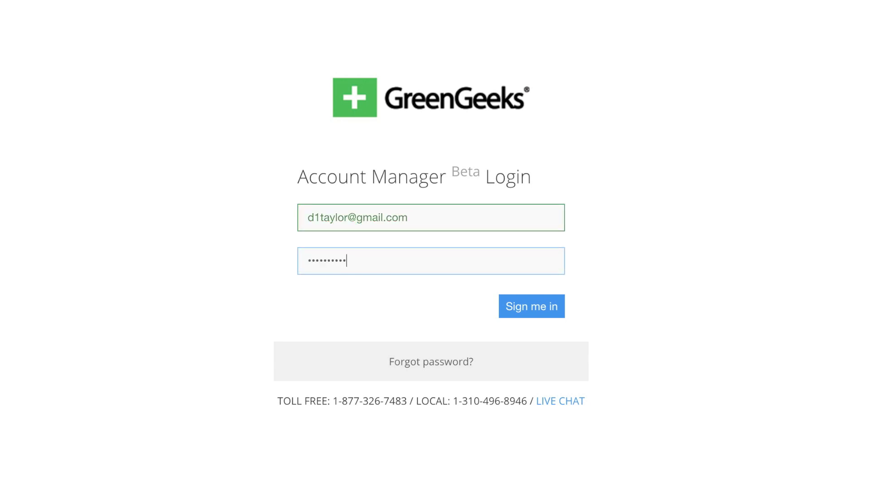
left_click(543, 311)
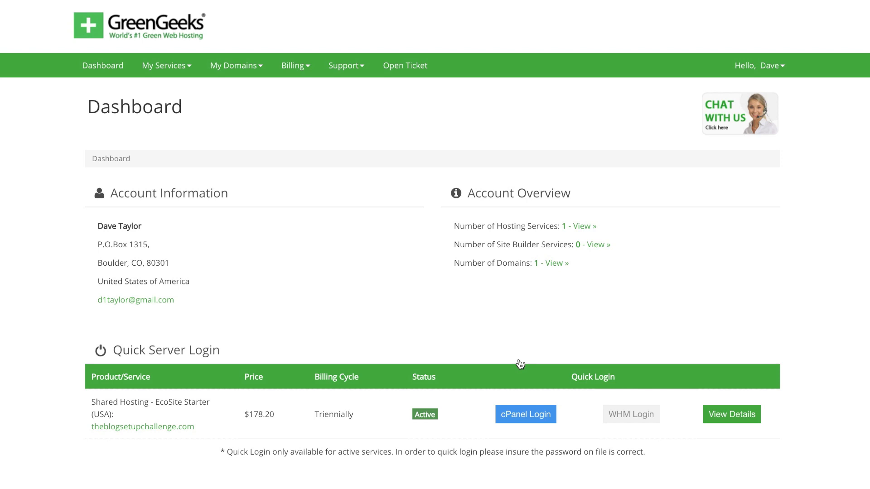
Log into cPanel from the GreenGeeks account dashboard
left_click(526, 414)
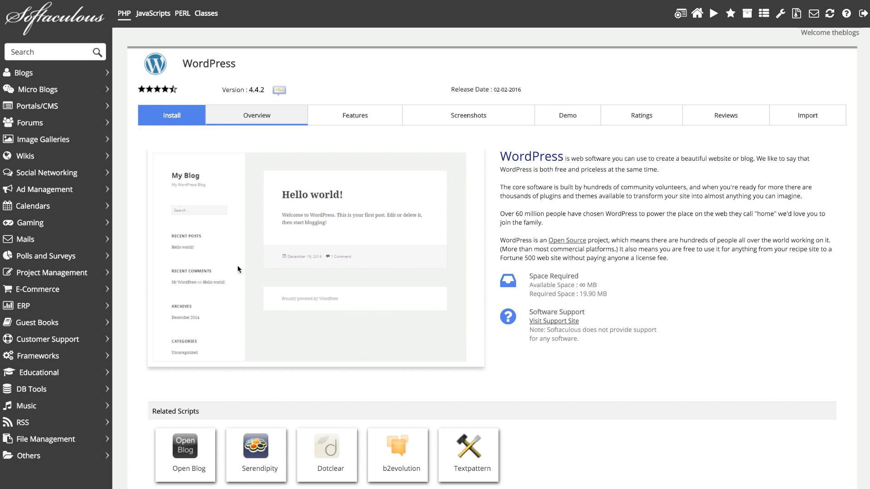
Install WordPress on theblogsetupchallenge.com with Softaculous's default settings
left_click(173, 117)
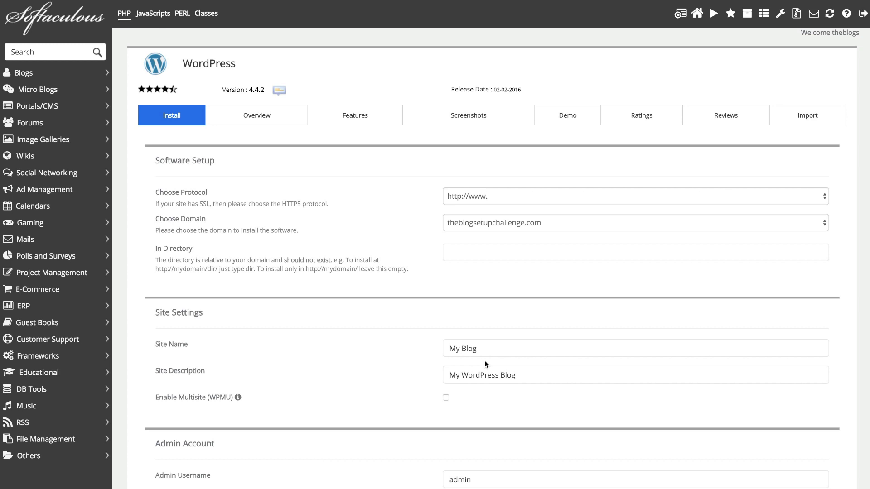
scroll(485, 360, "down", 15)
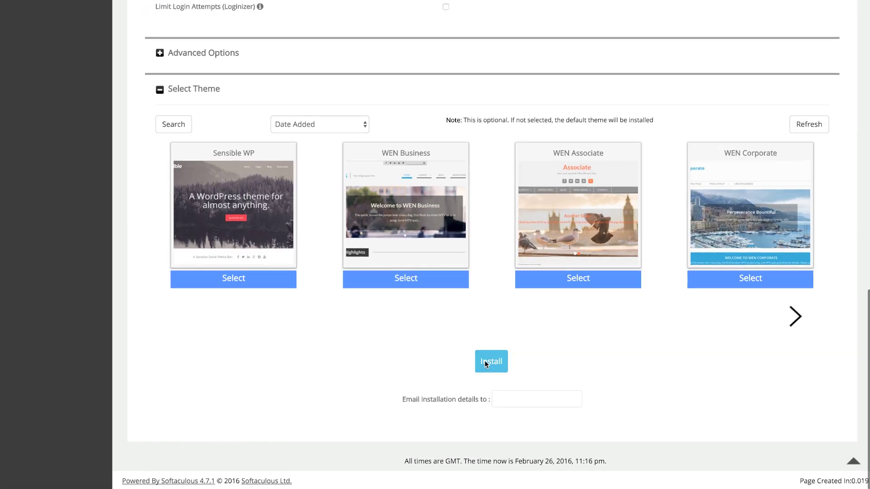
left_click(484, 360)
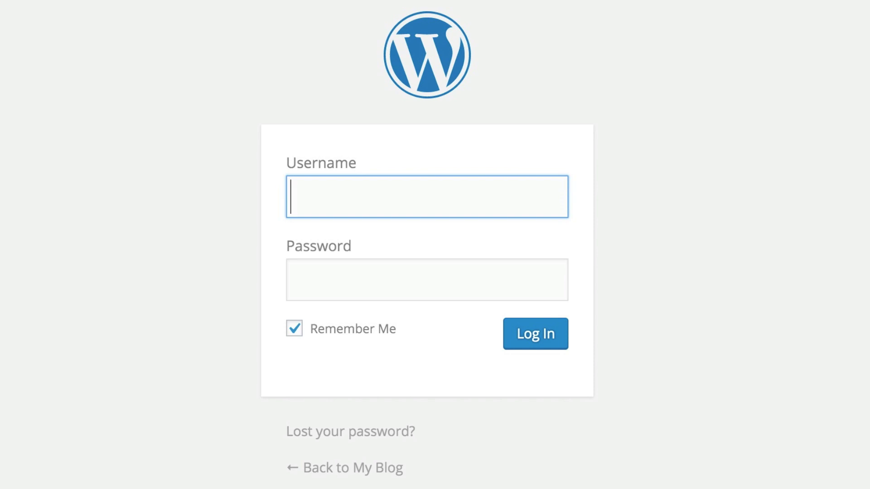
Log in to the new blog as 'admin' with its password
type("admin")
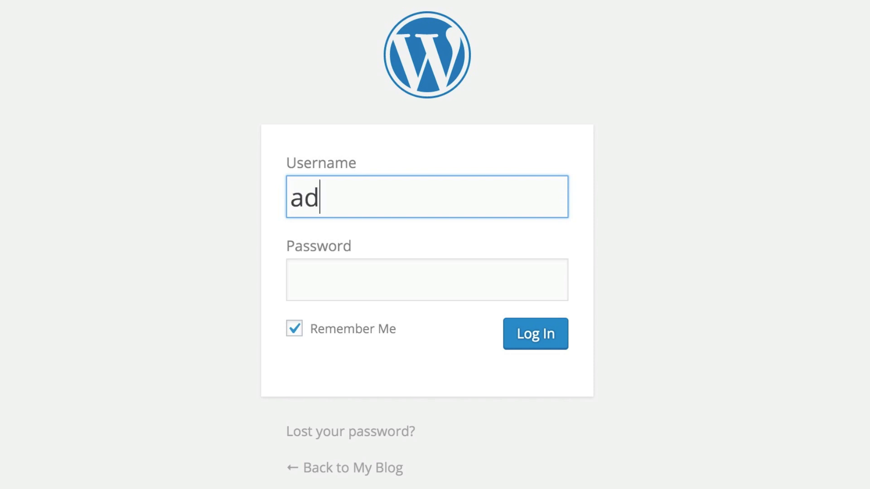
left_click(426, 279)
type("****")
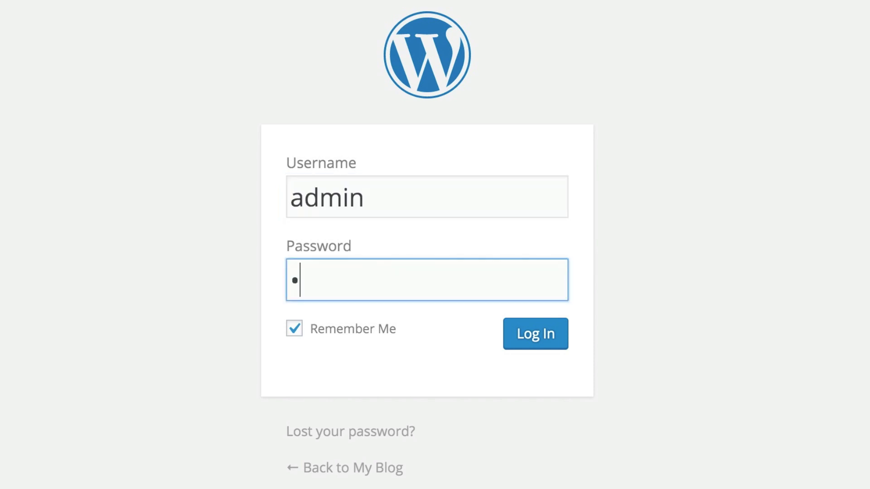
left_click(524, 334)
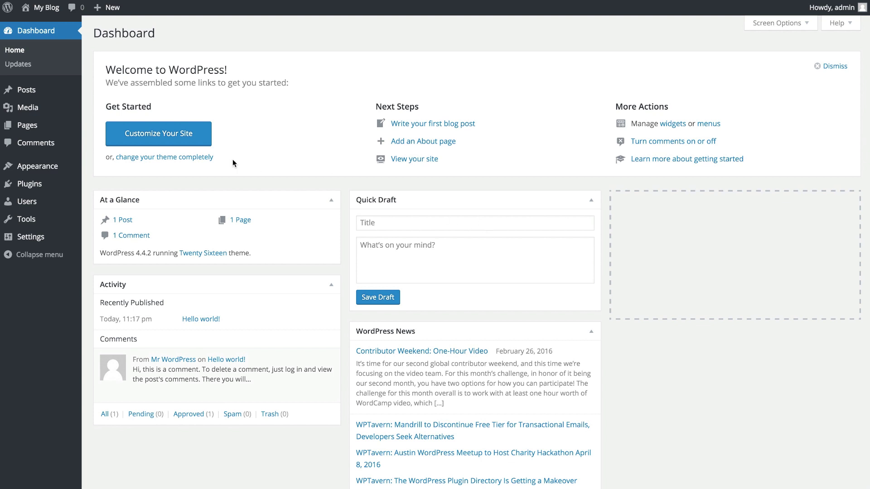
Open the admin's Your Profile page from the Users menu
mouse_move(63, 166)
mouse_move(32, 204)
left_click(112, 231)
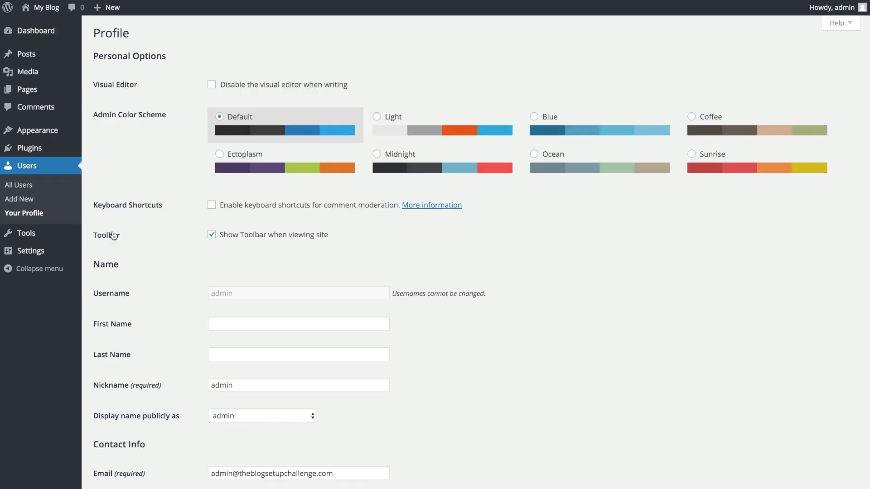
scroll(210, 228, "down", 3)
scroll(211, 227, "down", 1)
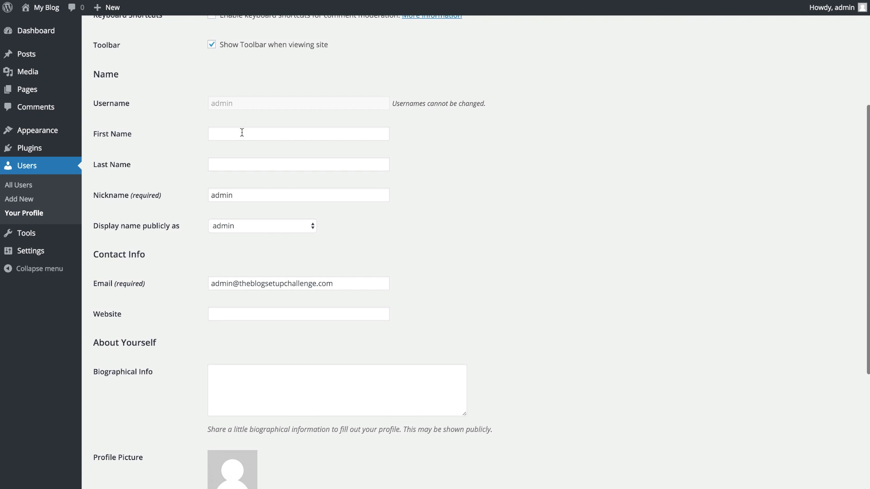
Enter the owner's first name, last name and a lowercase first-name nickname
left_click(240, 135)
type("Dave")
key("Tab")
type("Taylor")
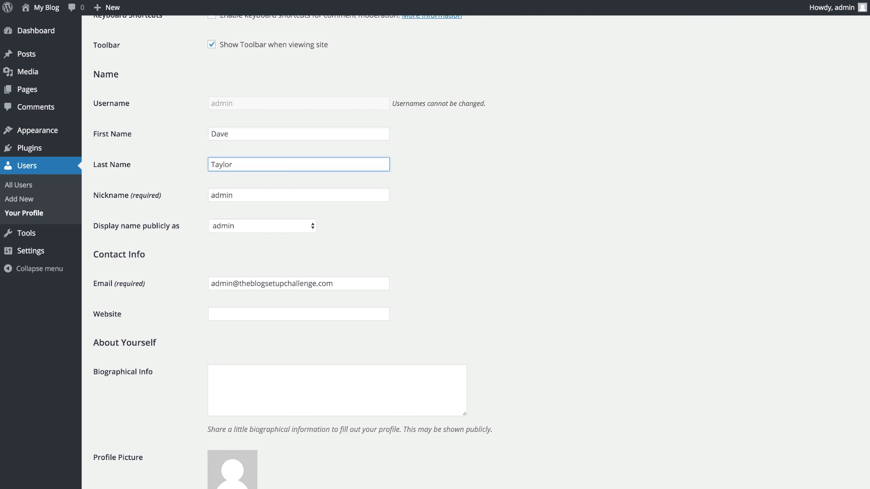
key("Tab")
type("taylor")
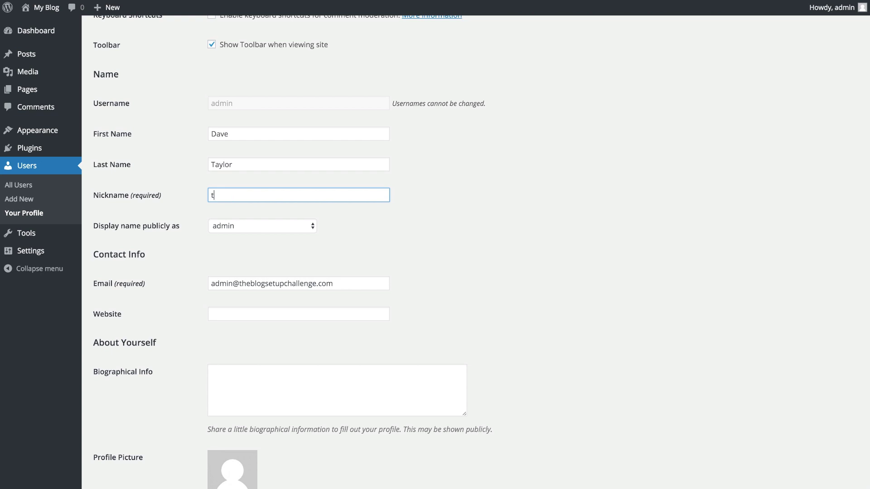
key("BackSpace")
key("BackSpace")
key("BackSpace")
key("BackSpace")
key("BackSpace")
key("BackSpace")
type("dave")
Set 'Display name publicly as' to the first-then-last full name
key("Tab")
key("space")
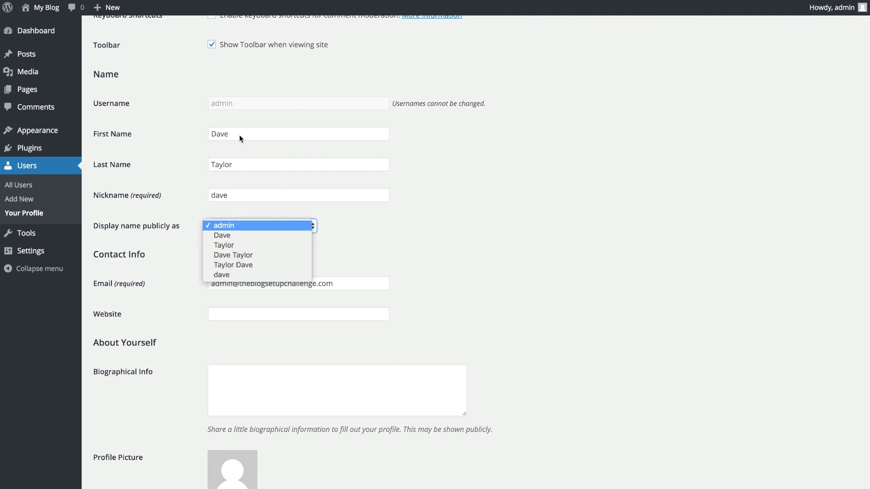
key("Down")
key("Down")
key("Down")
key("Down")
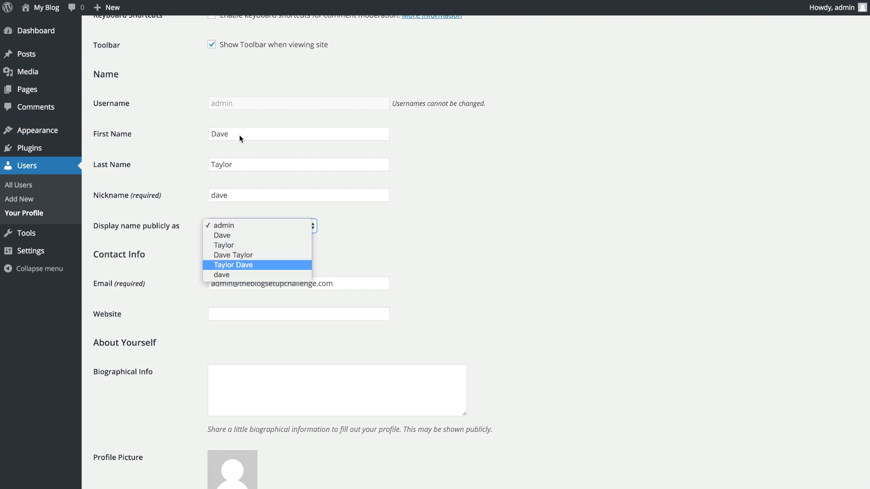
key("Up")
key("Return")
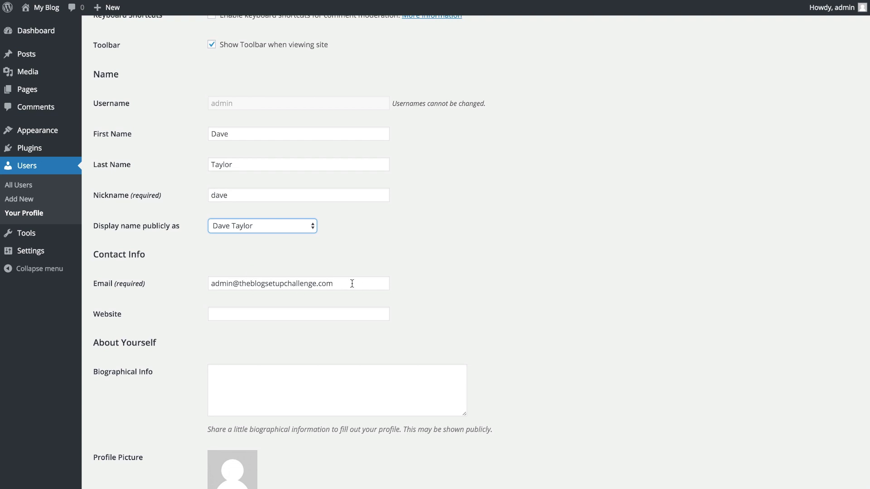
Generate a new strong password for the admin account
scroll(352, 284, "down", 5)
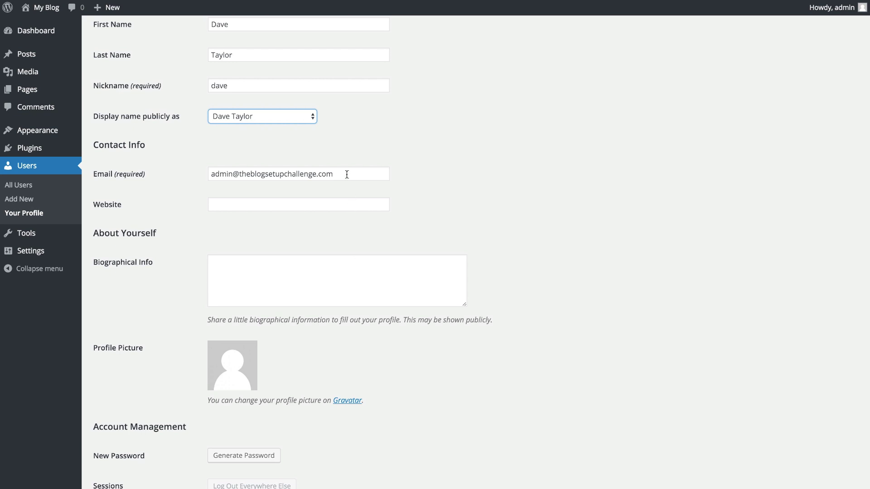
scroll(346, 174, "down", 4)
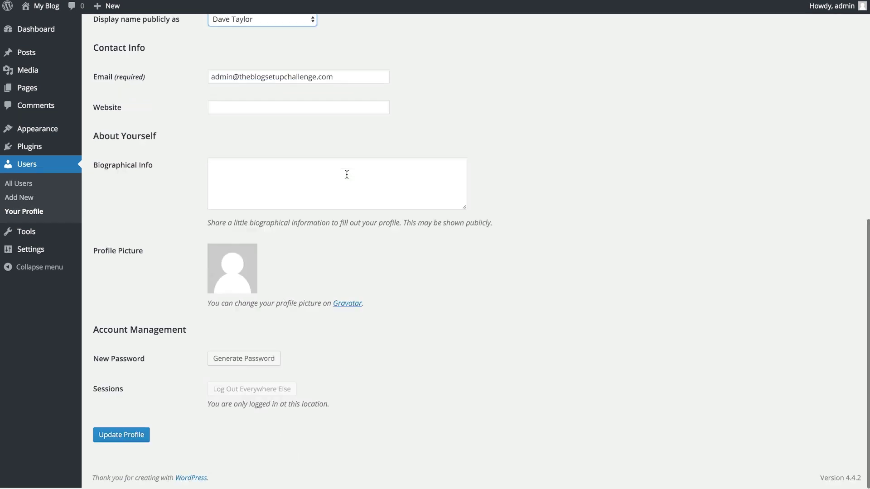
scroll(347, 175, "up", 10)
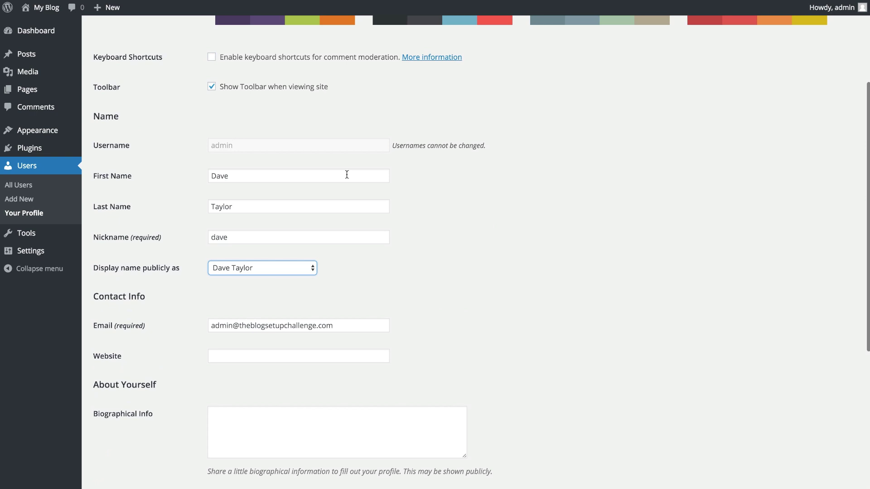
scroll(346, 175, "down", 3)
scroll(346, 175, "down", 2)
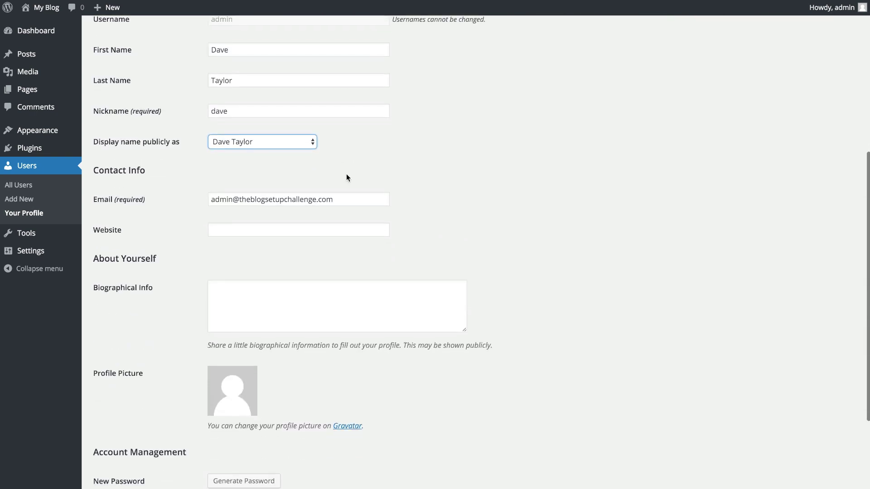
scroll(347, 176, "down", 3)
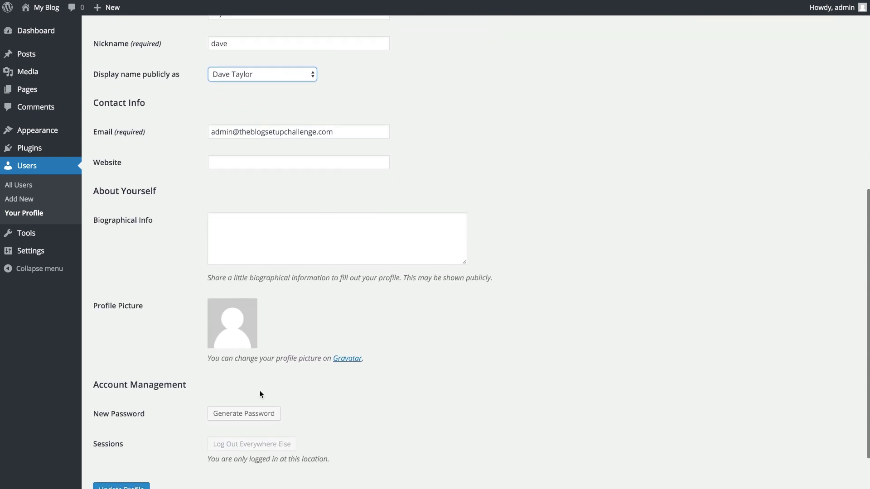
scroll(337, 385, "down", 2)
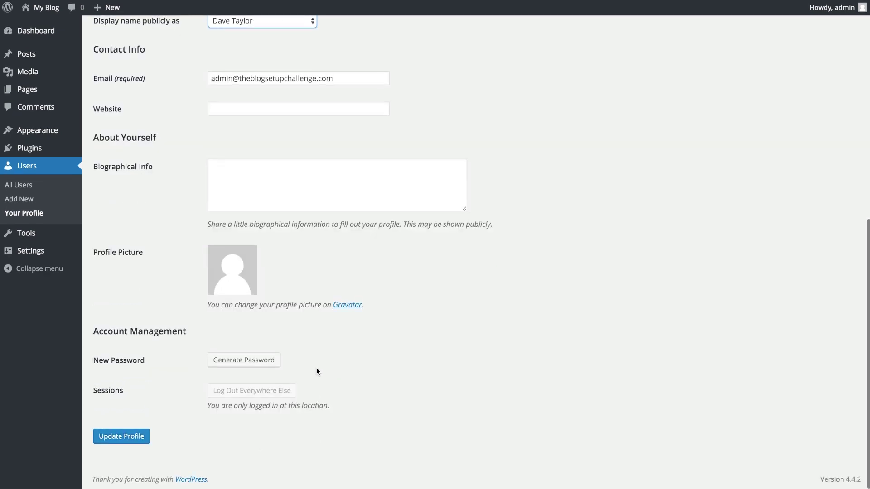
left_click(248, 360)
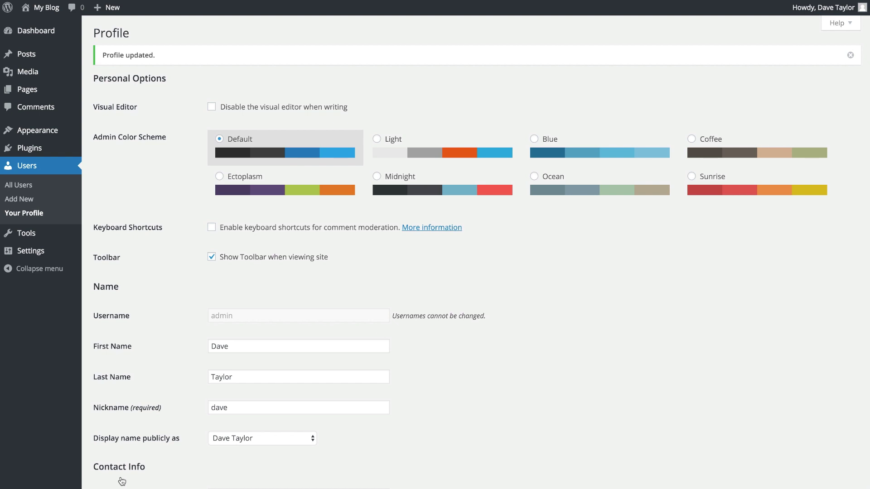
Check the saved profile, then start a new post via Posts > Add New
scroll(122, 481, "down", 10)
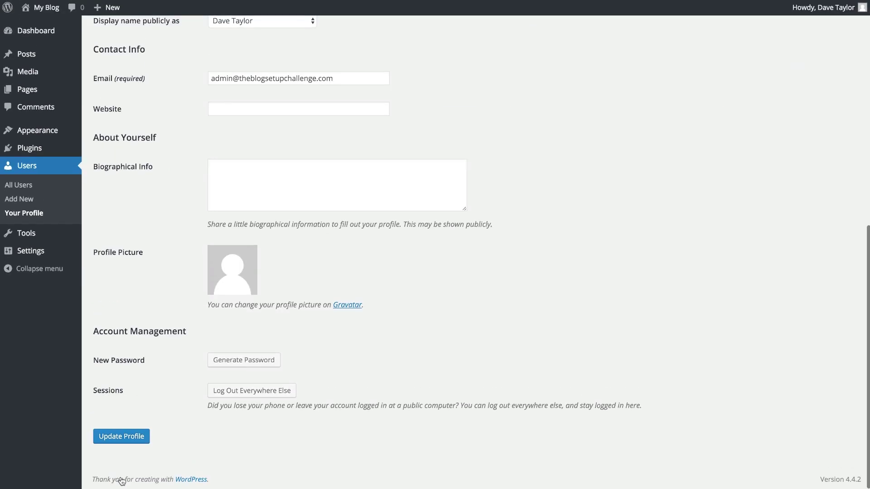
scroll(121, 481, "up", 10)
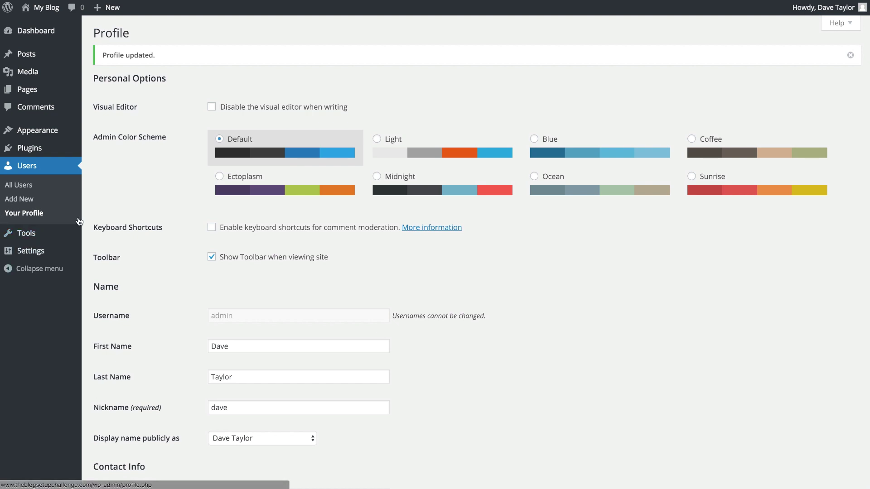
mouse_move(27, 56)
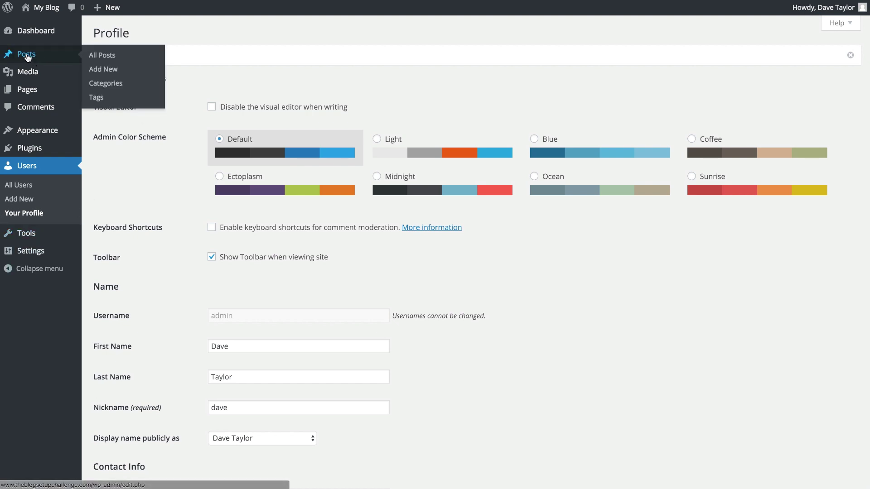
left_click(112, 74)
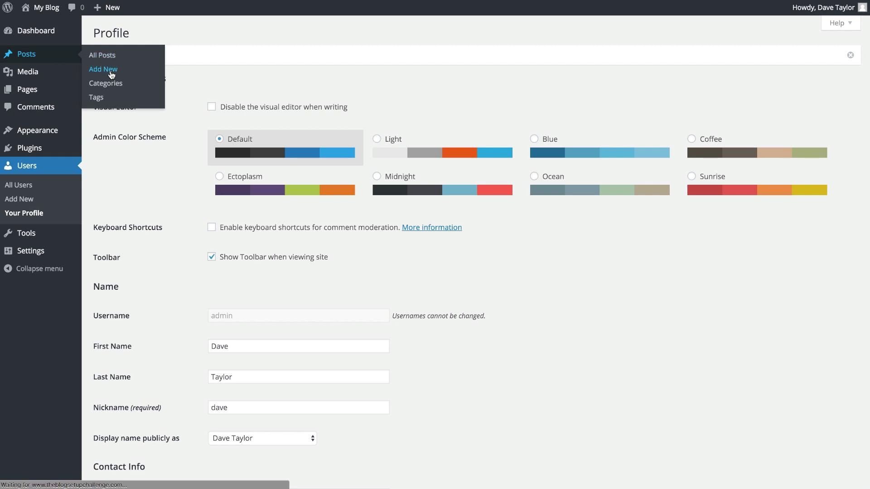